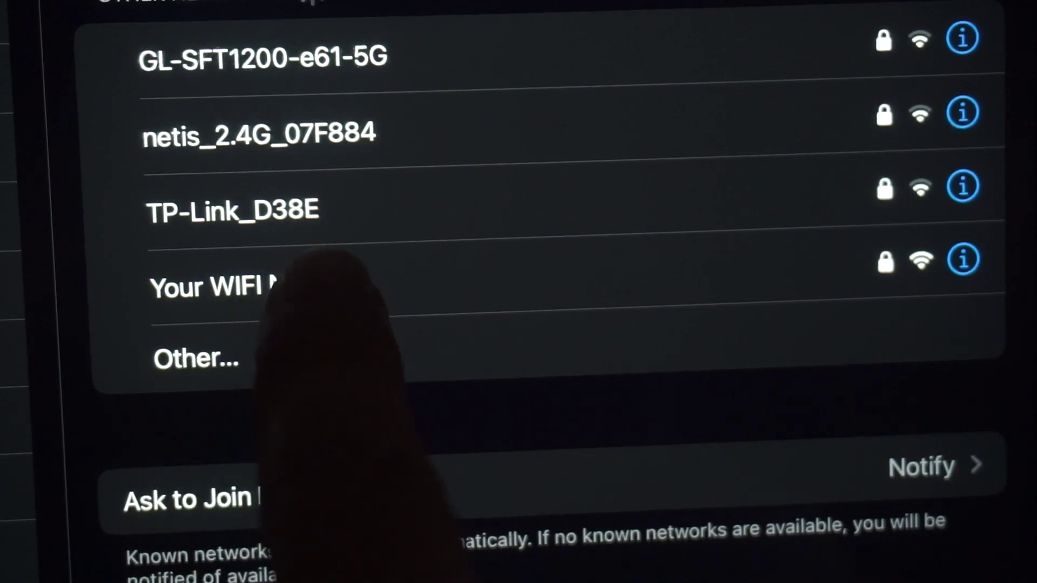
# Step: Join the 'Your WIFI Name' network on the iPad by entering its Wi-Fi password
pyautogui.click(254, 286)
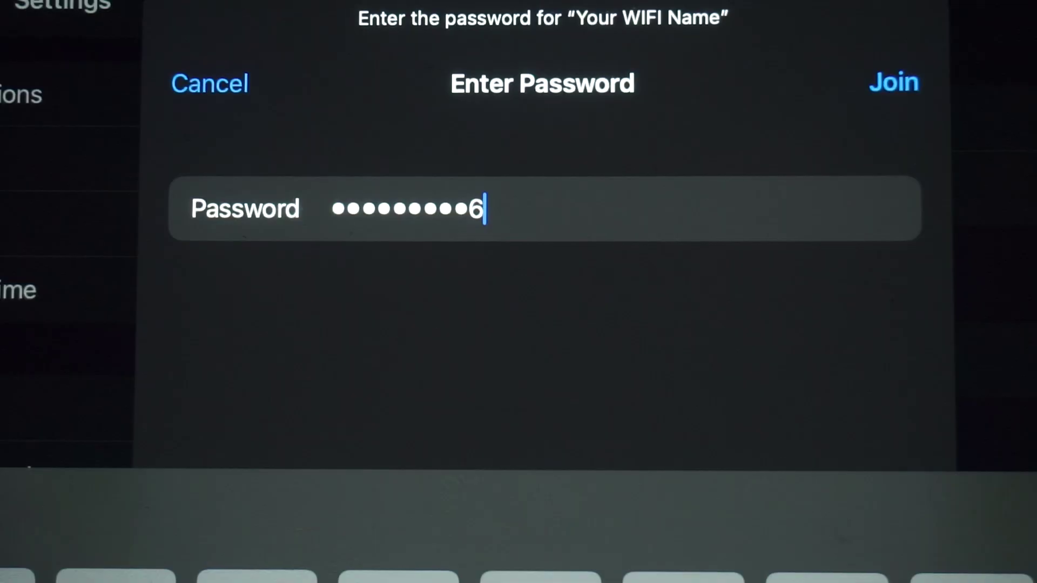
pyautogui.press('Return')
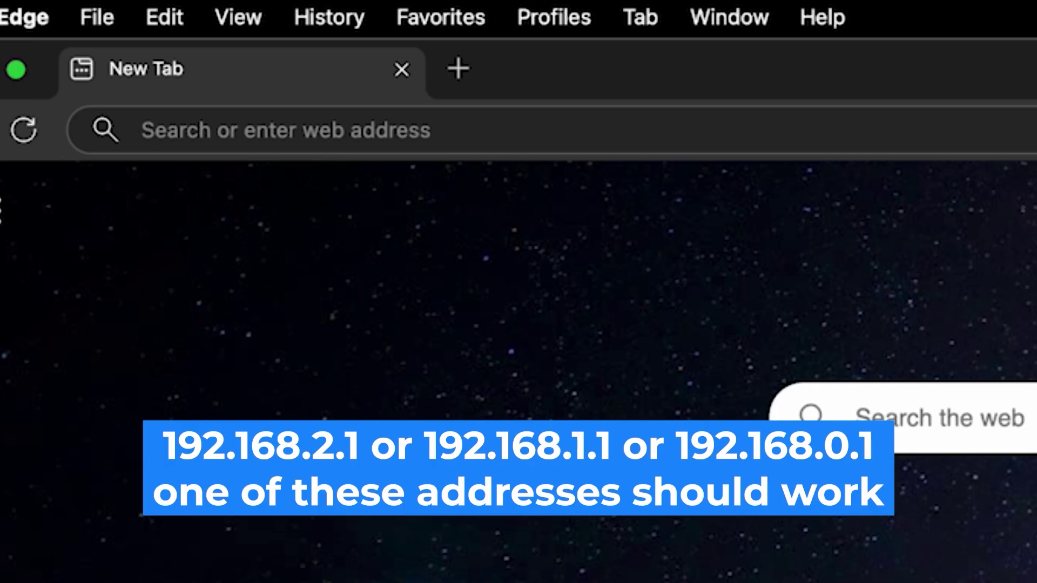
# Step: Load the Belkin router page at 192.168.2.1 in Edge
pyautogui.click(467, 138)
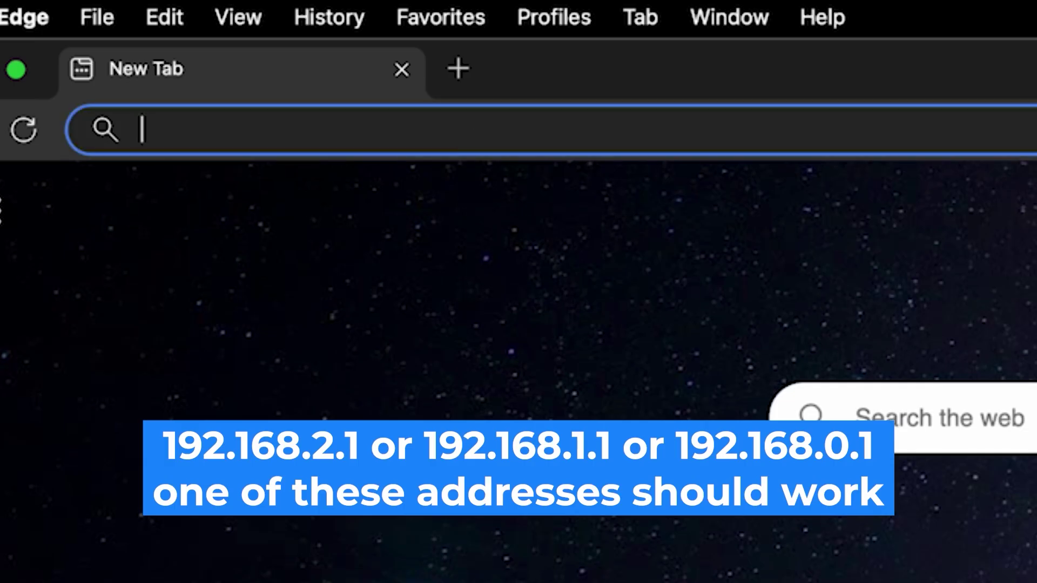
pyautogui.write('192.')
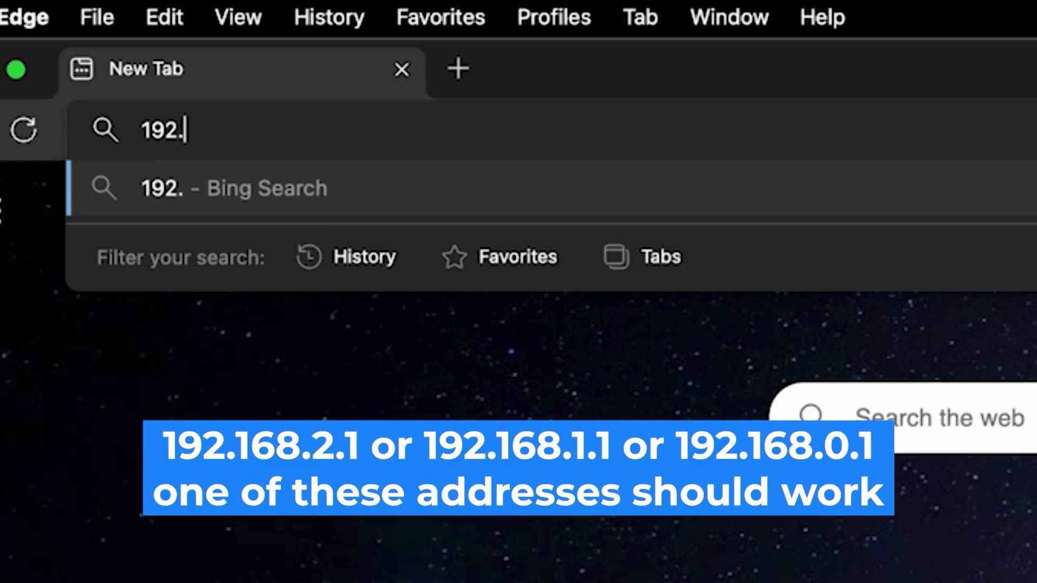
pyautogui.write('168.2.')
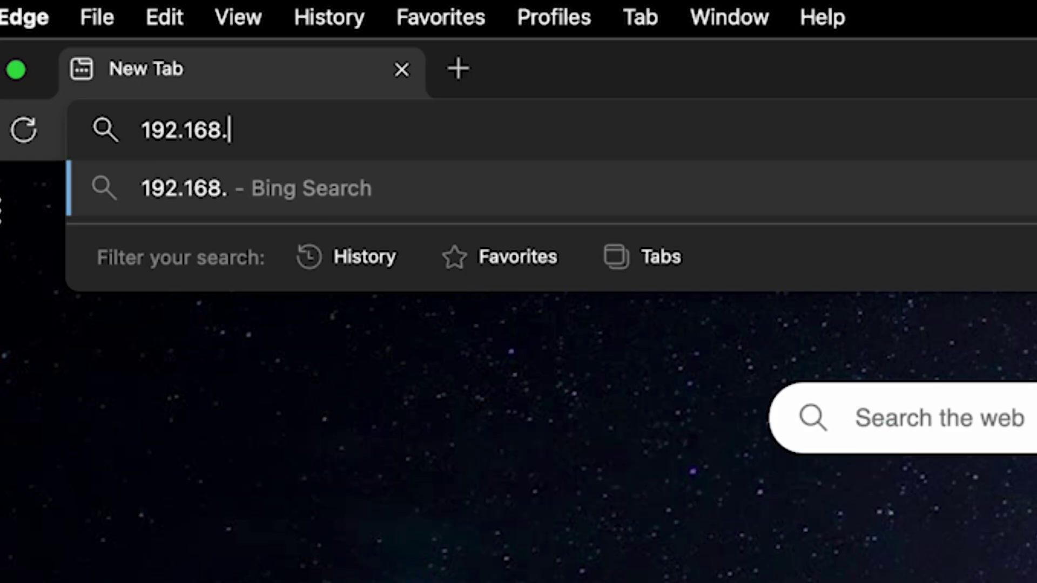
pyautogui.write('1')
pyautogui.press('Return')
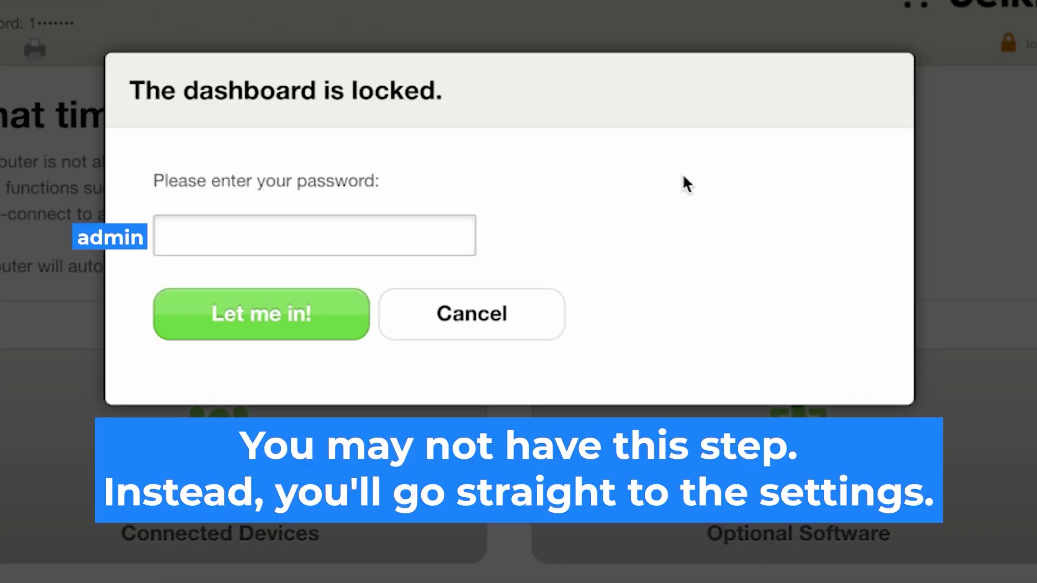
# Step: Unlock the router dashboard with the admin password, re-entering it after the first attempt fails
pyautogui.write('••••••••')
pyautogui.click(324, 317)
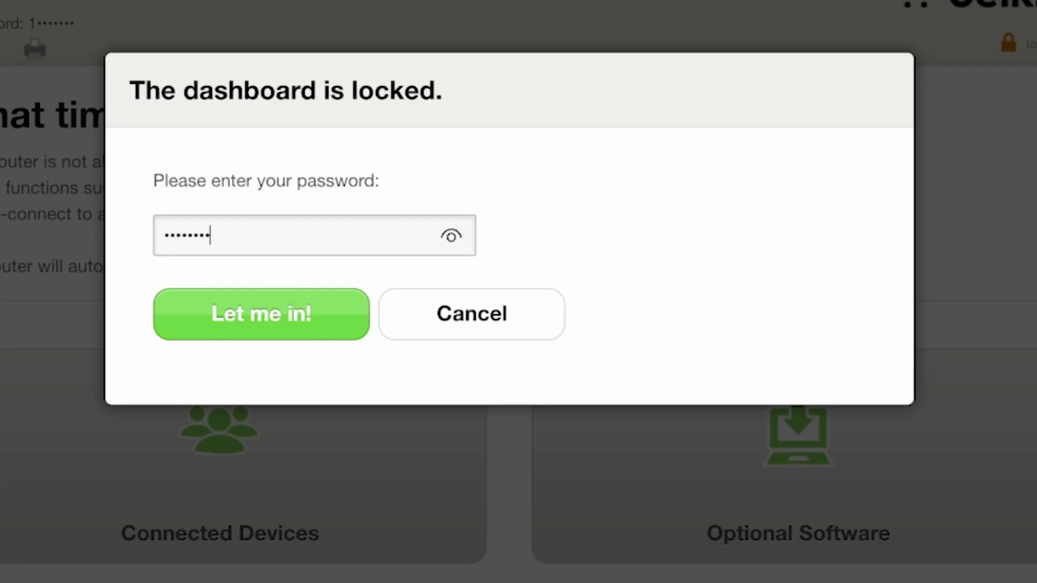
pyautogui.click(317, 317)
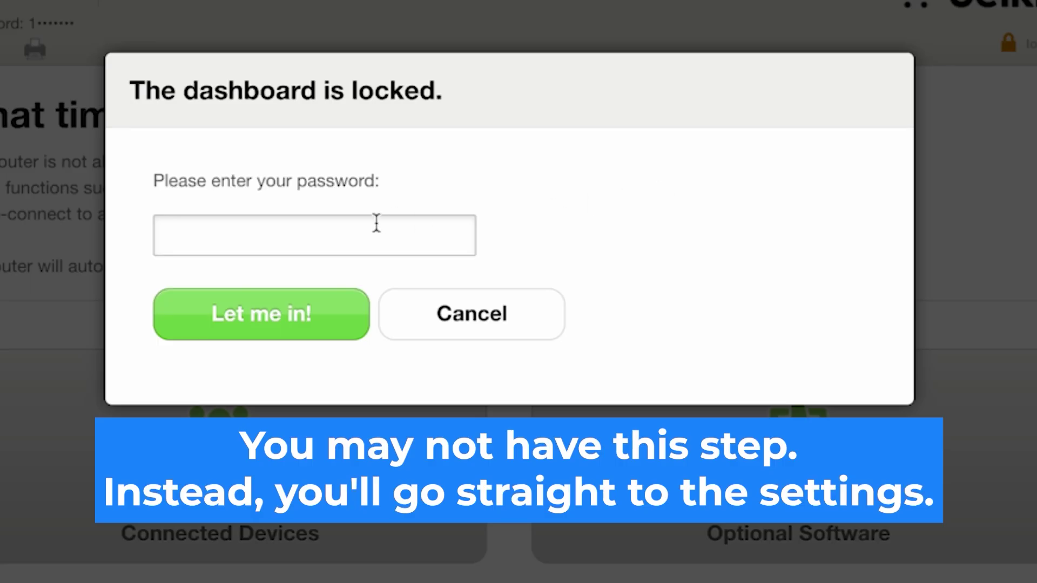
pyautogui.click(376, 222)
pyautogui.write('•••••••••')
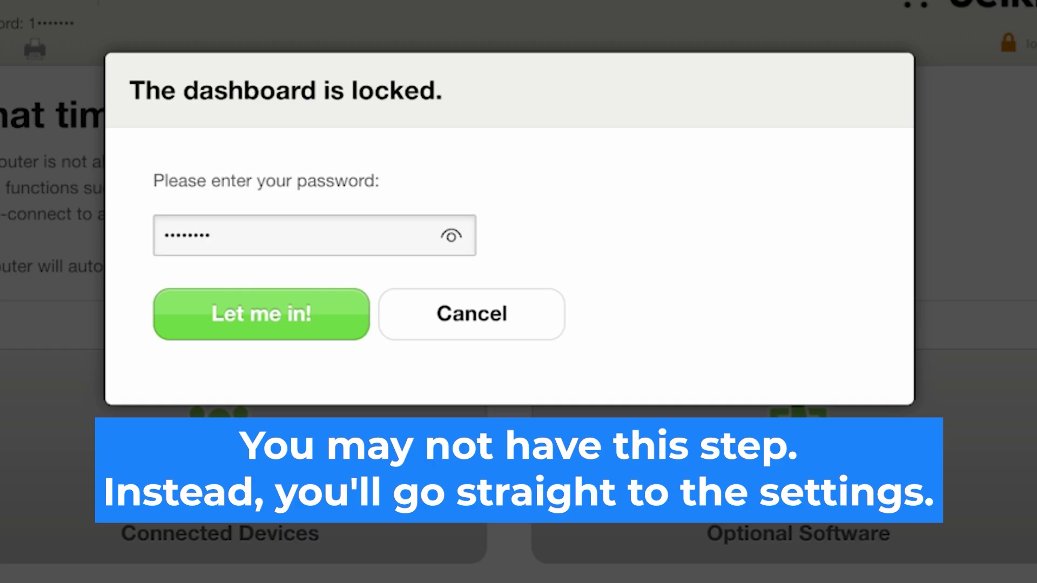
pyautogui.click(316, 315)
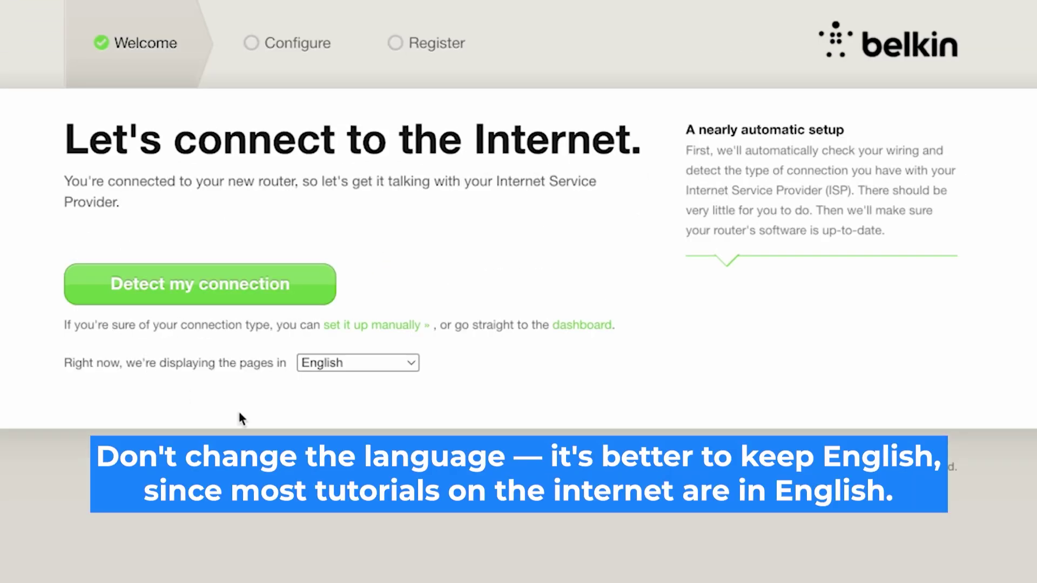
# Step: Keep the page language on English and run 'Detect my connection' through the firmware check
pyautogui.click(408, 365)
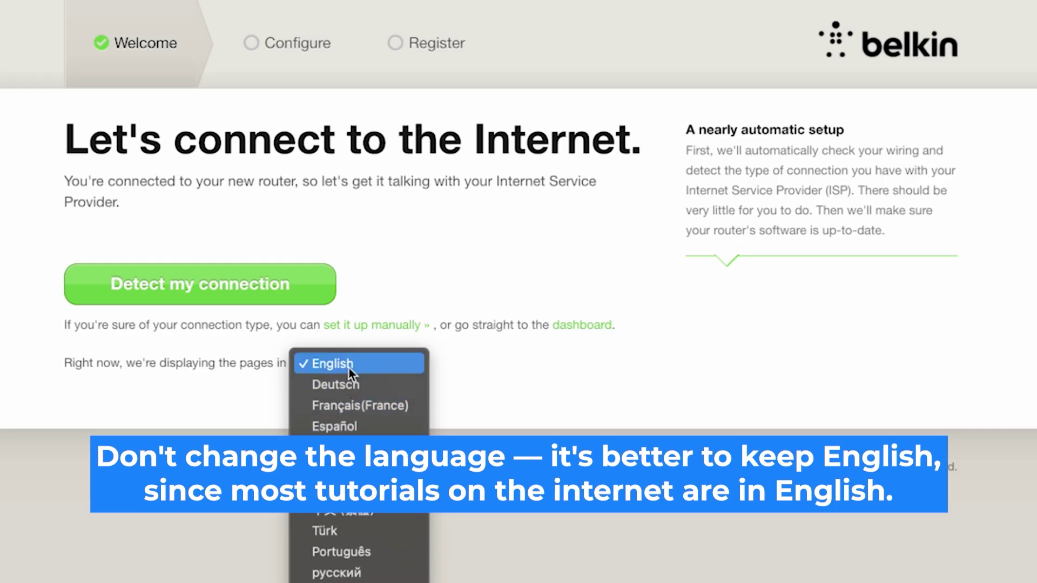
pyautogui.click(592, 383)
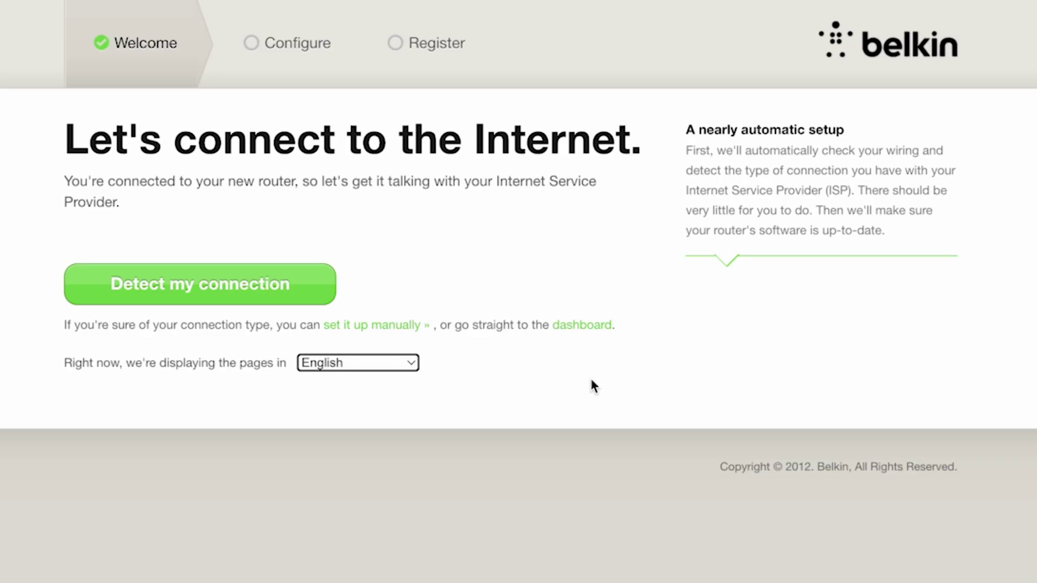
pyautogui.click(270, 291)
pyautogui.click(268, 284)
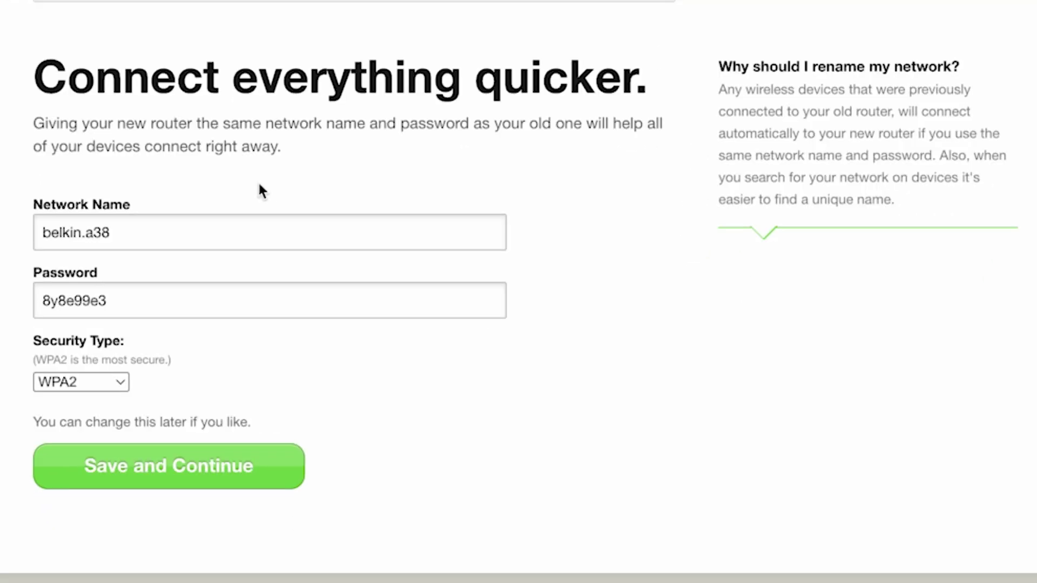
# Step: Shorten the network name to belkin, replace the Wi-Fi password with a new one, and save
pyautogui.click(150, 234)
pyautogui.click(77, 249)
pyautogui.keyDown('shift'); pyautogui.click(80, 232); pyautogui.keyUp('shift')
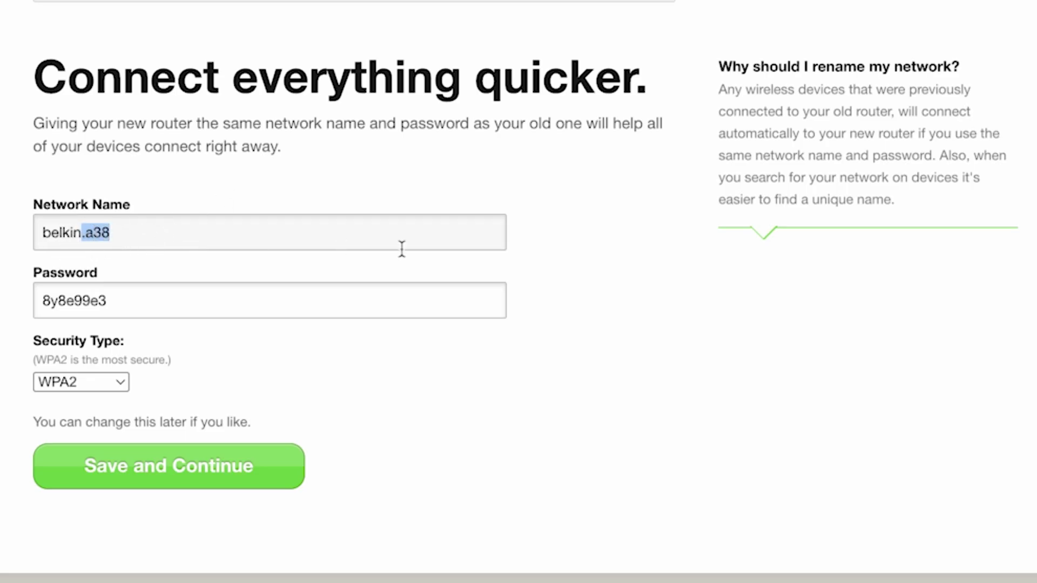
pyautogui.press('BackSpace')
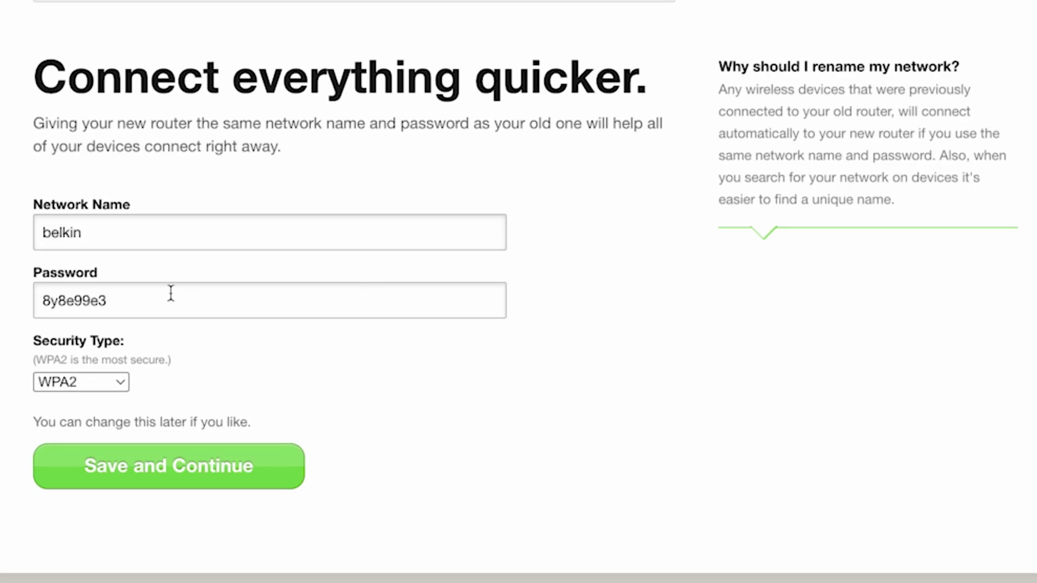
pyautogui.moveTo(155, 298); pyautogui.dragTo(24, 308)
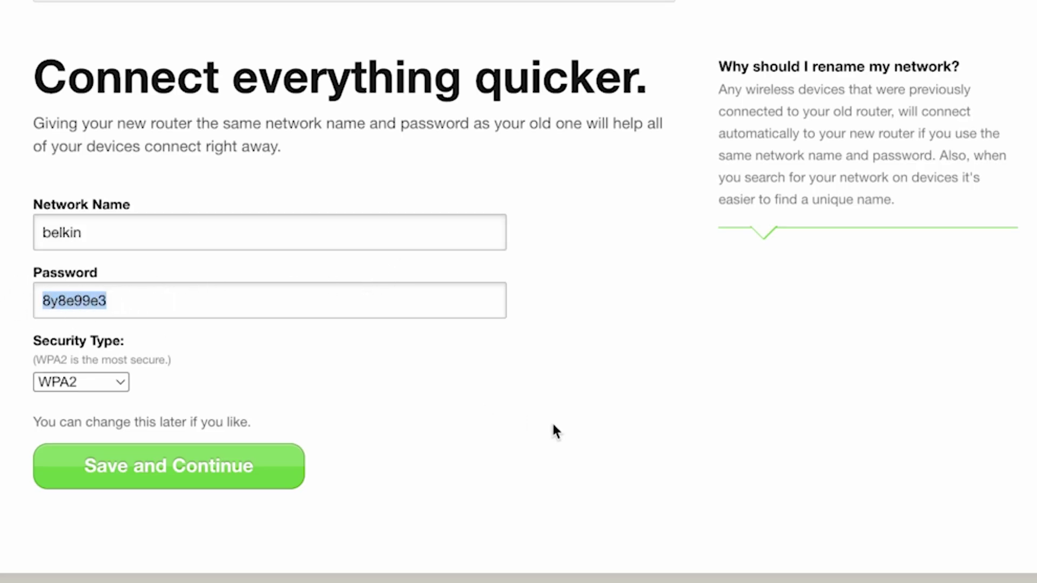
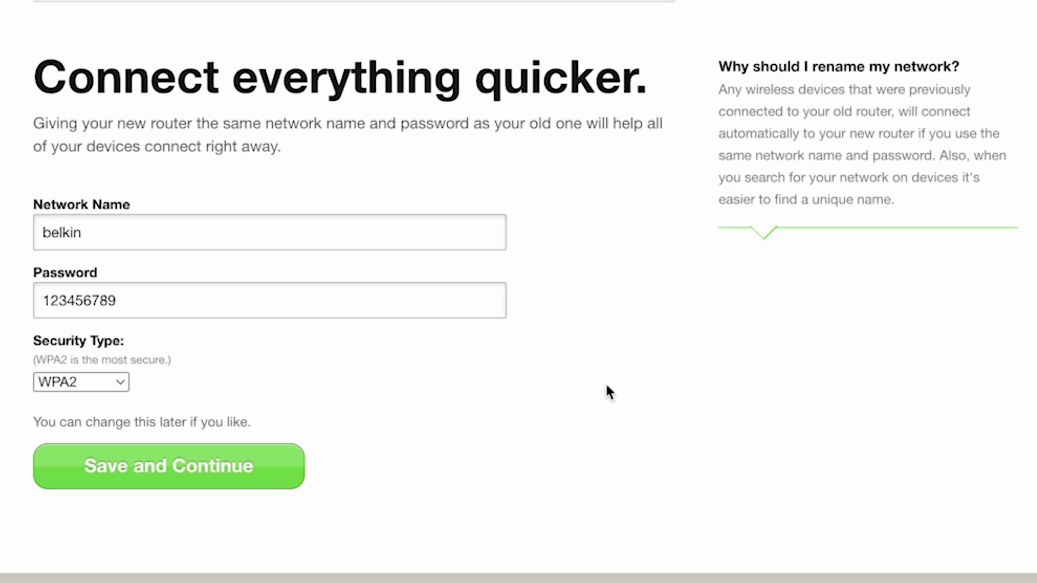
pyautogui.click(201, 484)
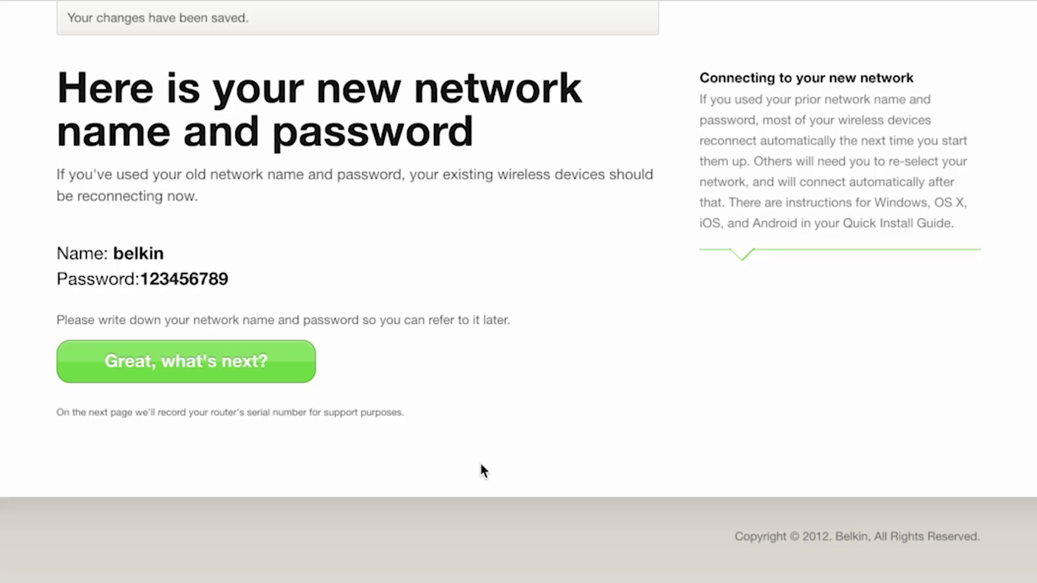
# Step: Go on to the dashboard and expand Advanced Settings into LAN, WAN, WIFI, Firewall and Utilities
pyautogui.click(274, 360)
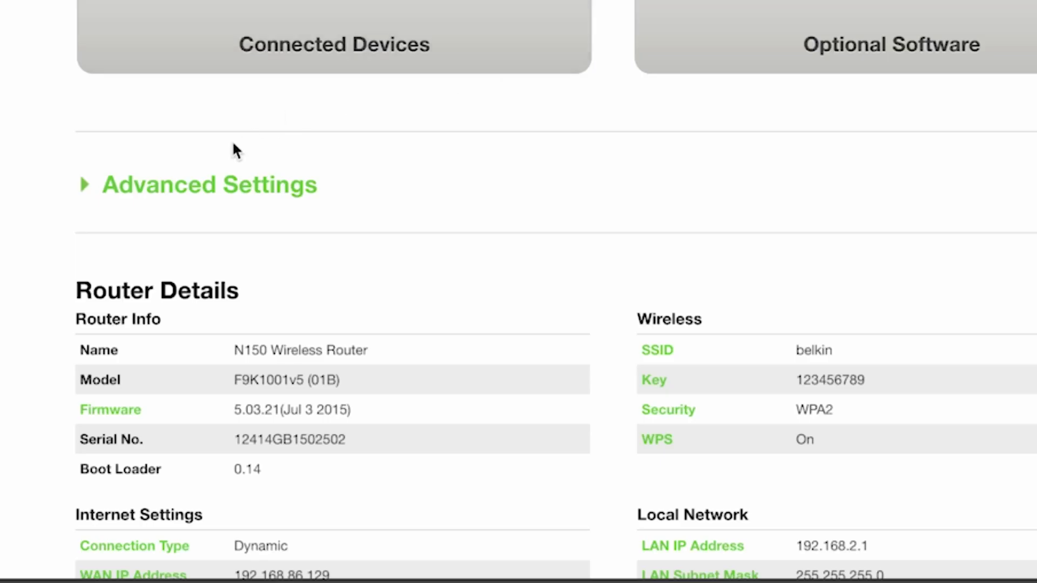
pyautogui.click(183, 185)
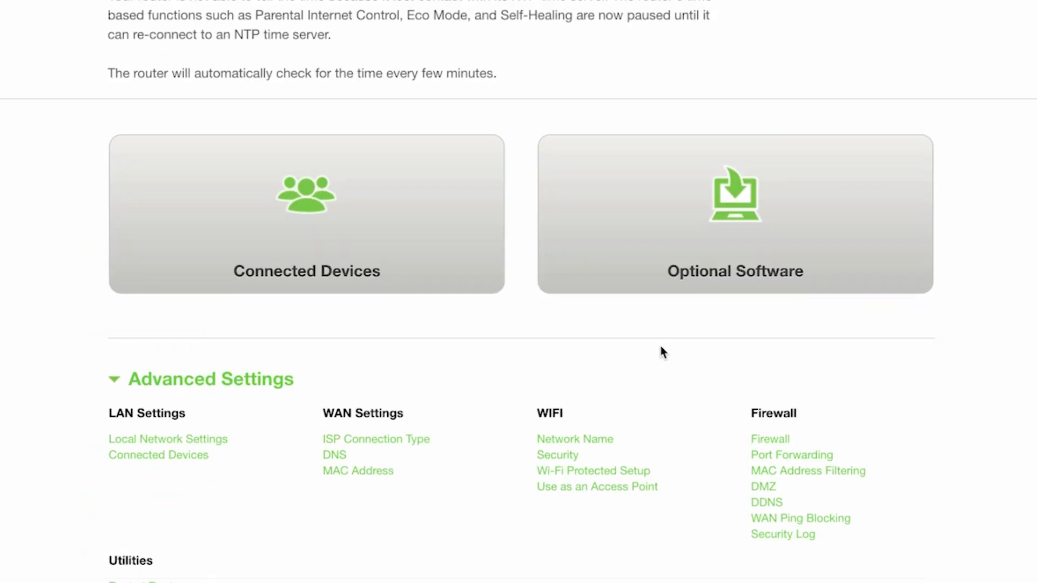
pyautogui.scroll(-5, 669, 353)
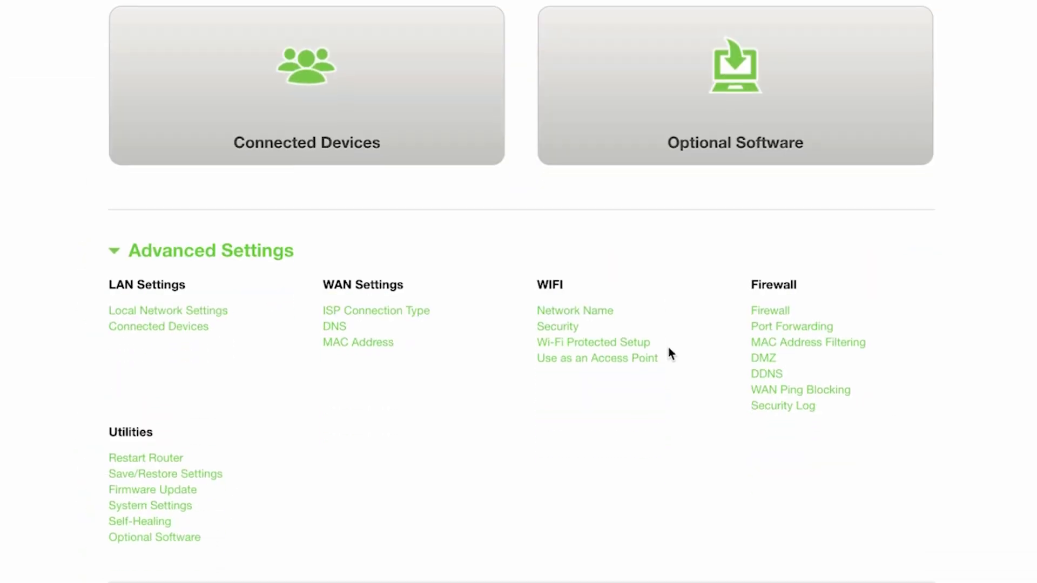
pyautogui.scroll(-2, 670, 354)
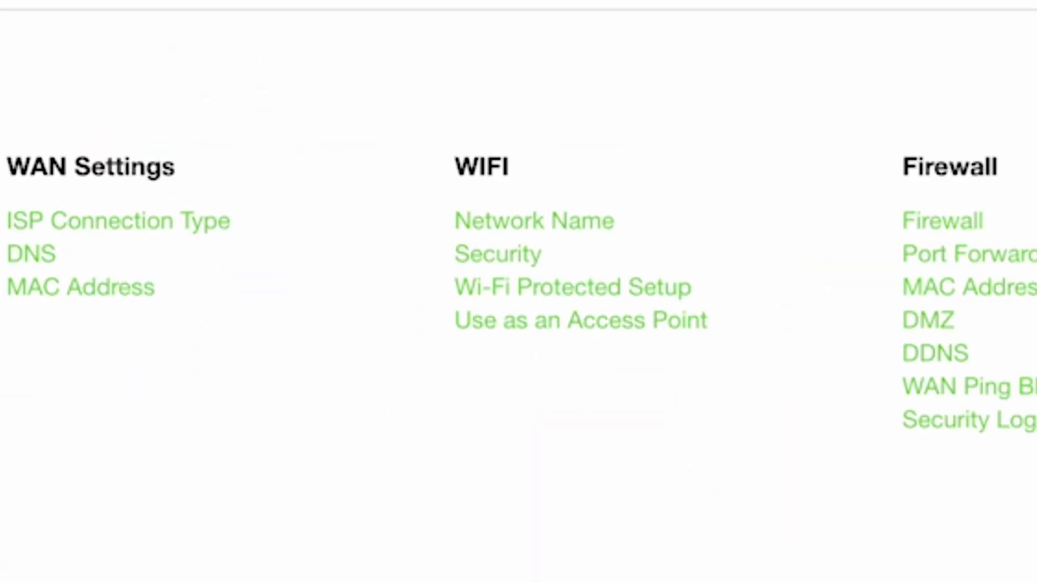
# Step: Apply the Wi-Fi Network Name settings with SSID belkin, Auto channel and 20MHz bandwidth
pyautogui.click(596, 237)
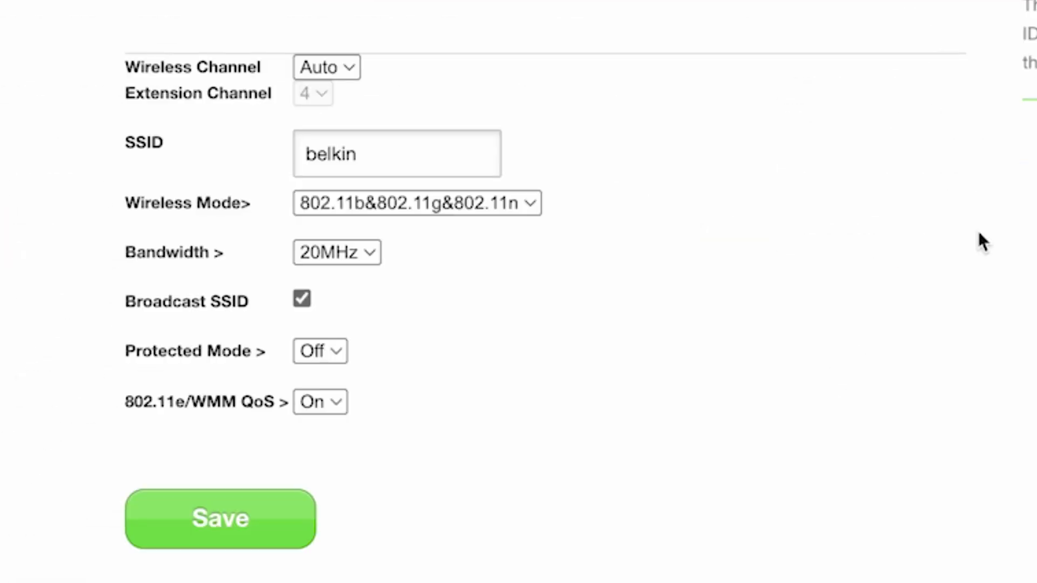
pyautogui.click(424, 166)
pyautogui.click(265, 524)
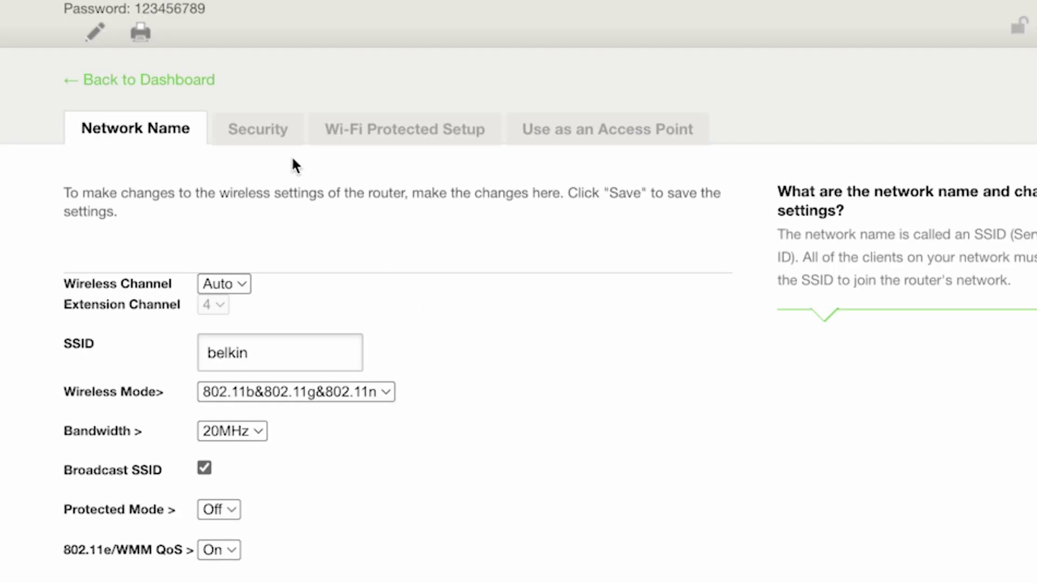
# Step: Bring up the Wi-Fi Security tab and select the 2.4GHz Pre-shared Key field
pyautogui.click(267, 132)
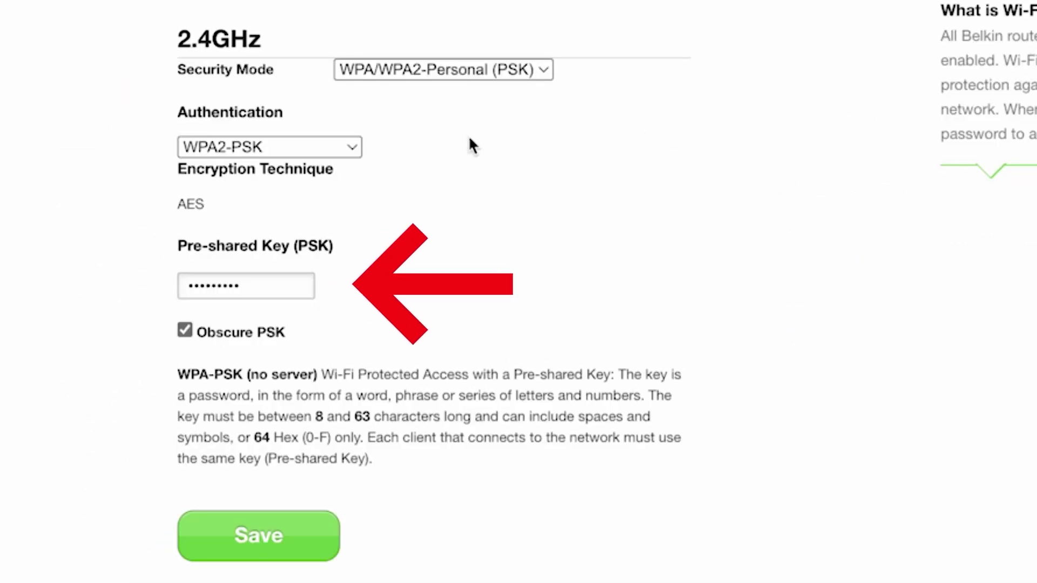
pyautogui.click(262, 283)
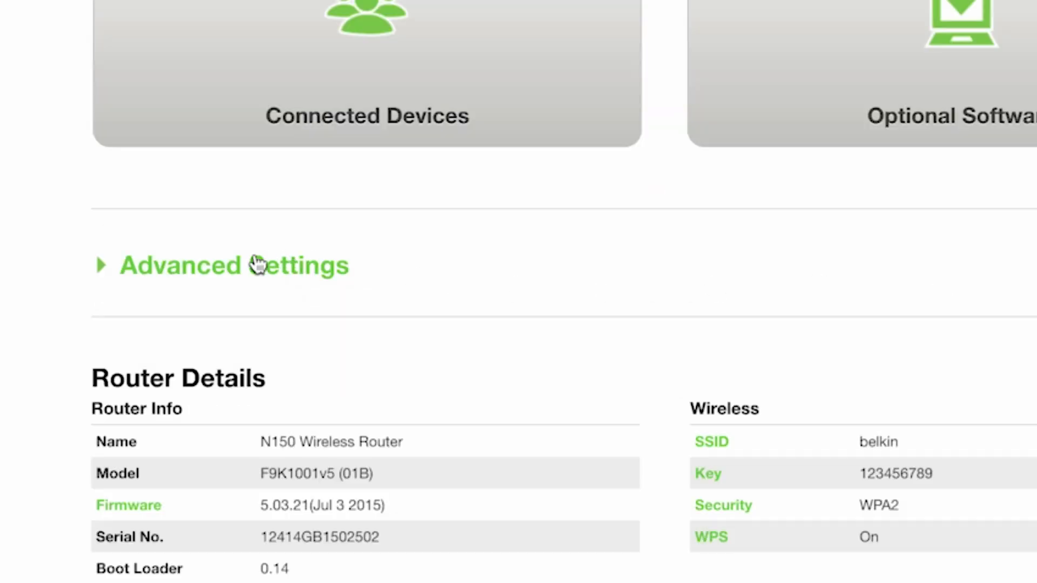
# Step: Expand Advanced Settings and go to System Settings under Utilities
pyautogui.click(323, 270)
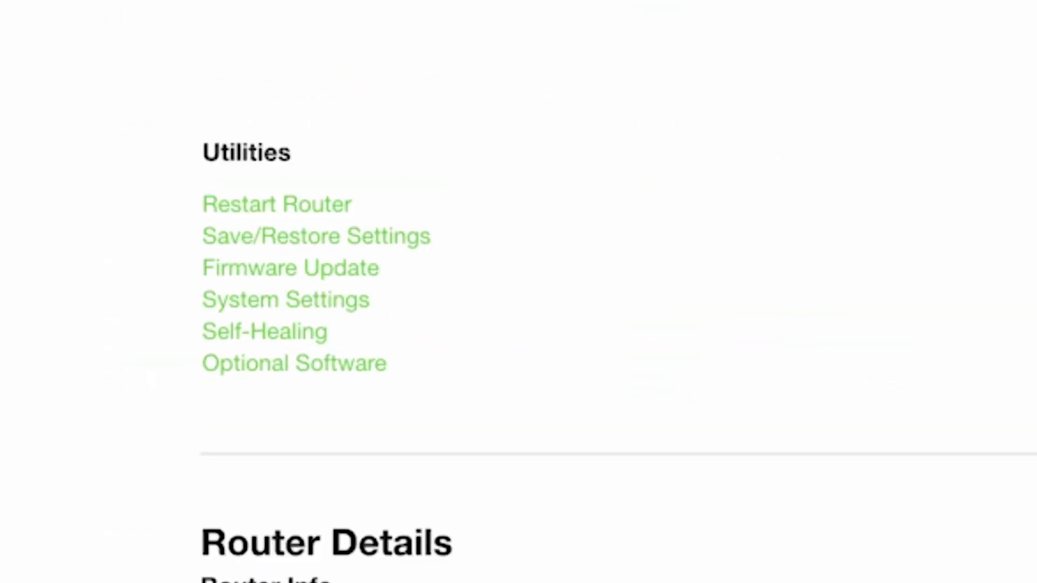
pyautogui.click(331, 298)
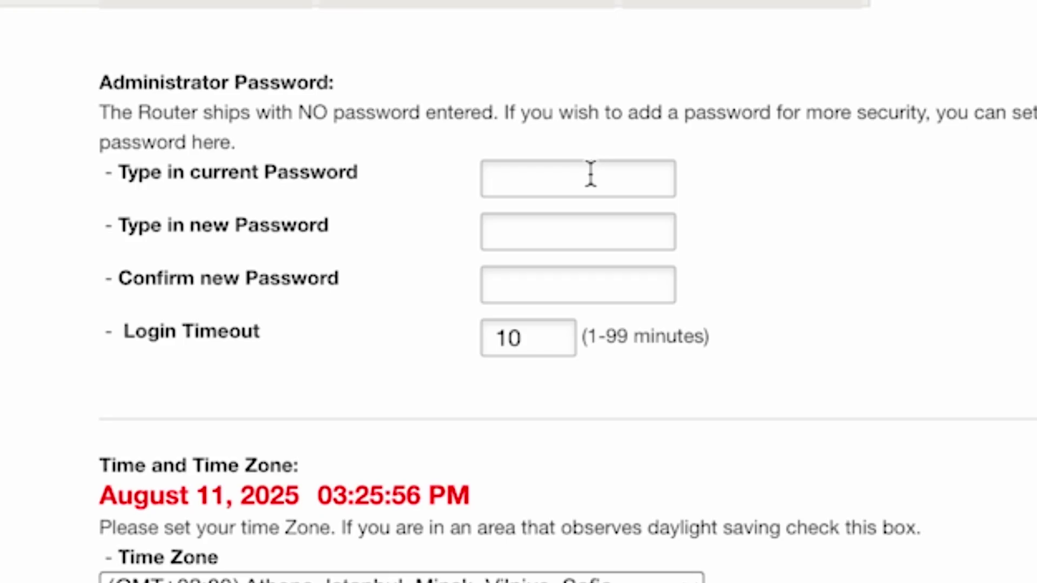
# Step: Enter and confirm the new administrator password, briefly revealing the confirmation to verify it matches
pyautogui.click(600, 247)
pyautogui.write('••••')
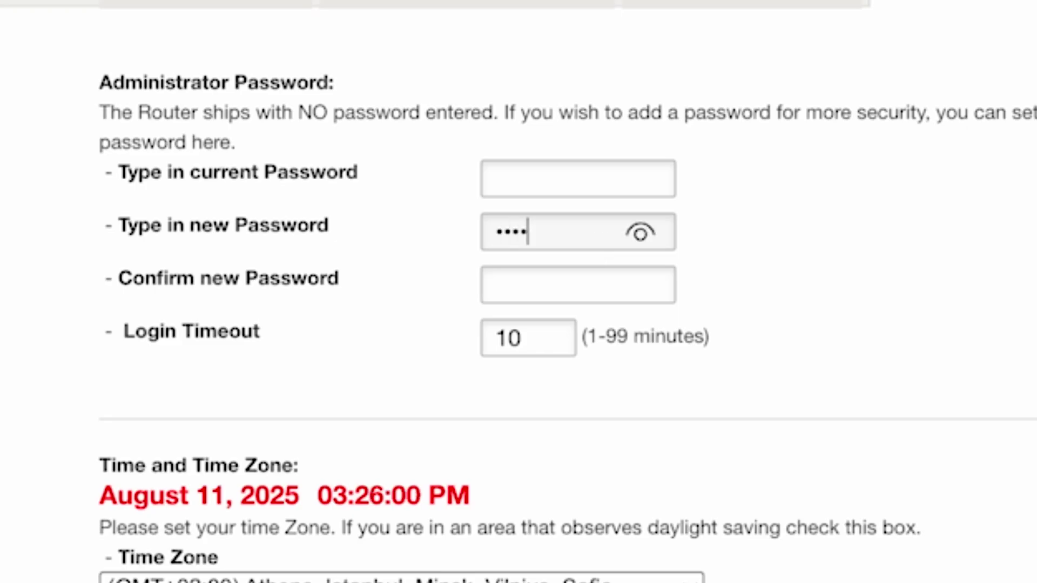
pyautogui.write('••••')
pyautogui.click(579, 283)
pyautogui.write('••')
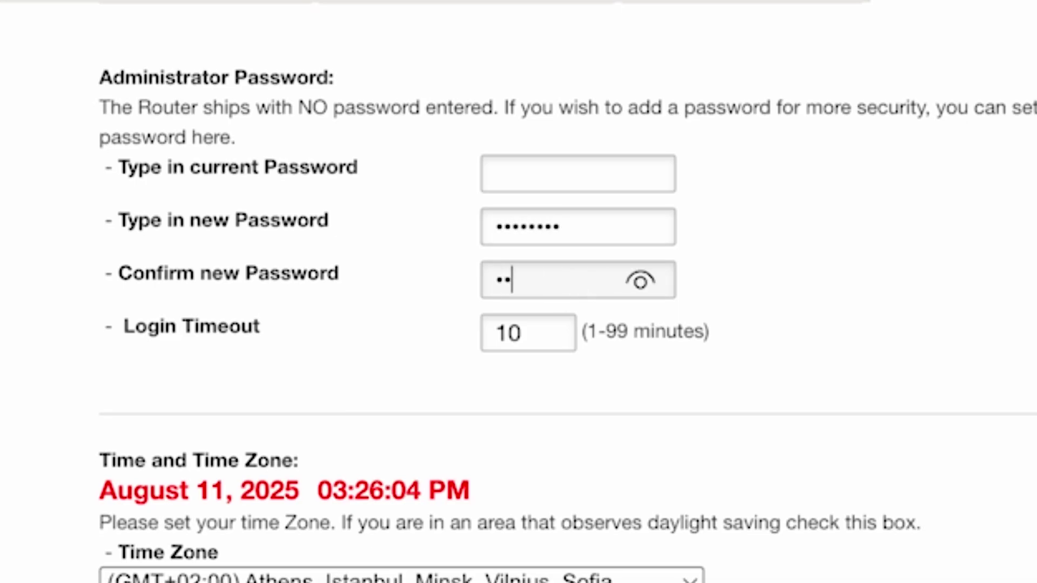
pyautogui.write('••••••')
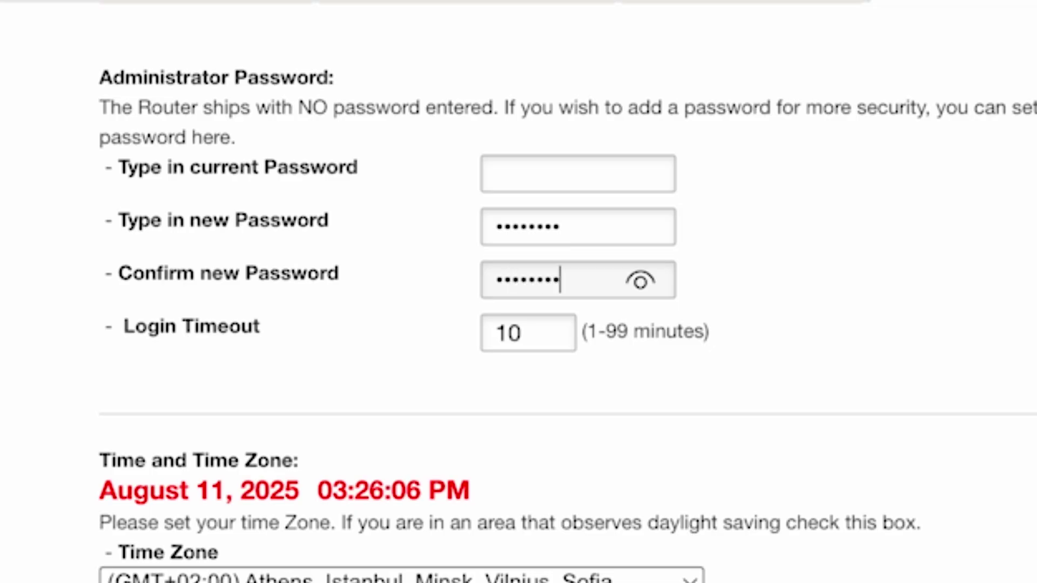
pyautogui.click(640, 281)
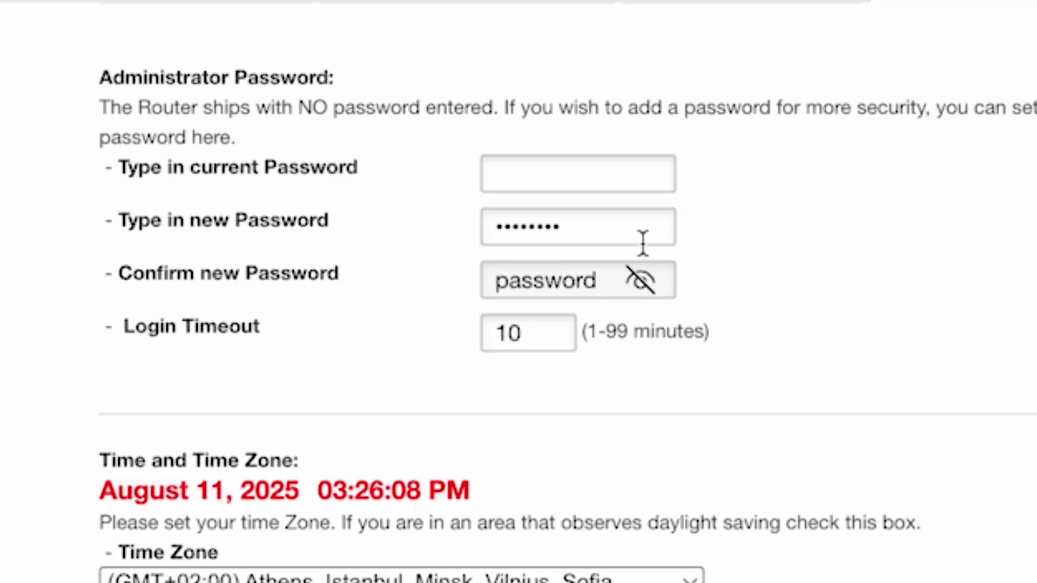
pyautogui.click(640, 281)
pyautogui.click(560, 331)
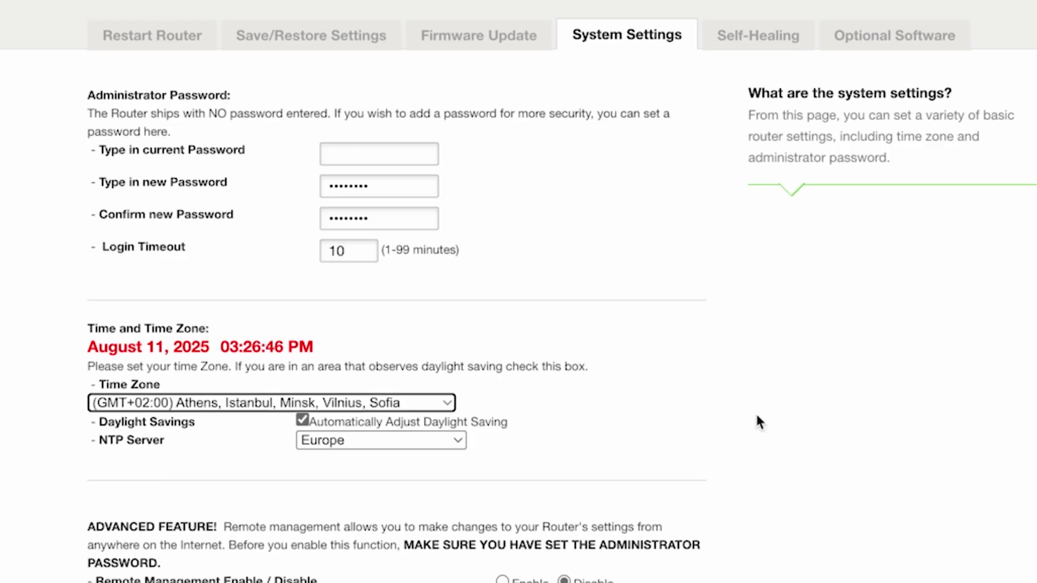
# Step: Save the System Settings page so the new administrator password is applied
pyautogui.scroll(-6, 758, 421)
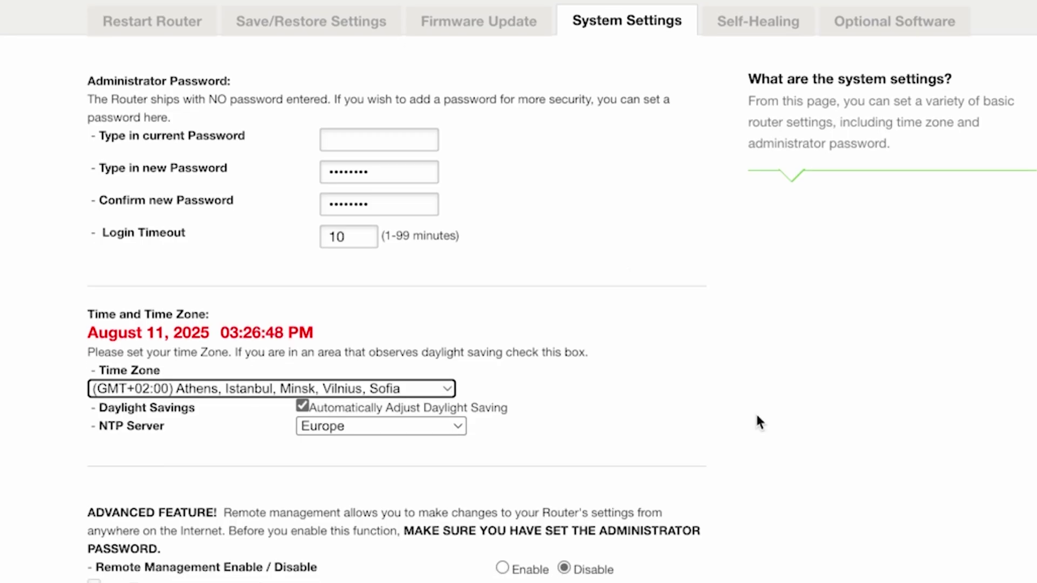
pyautogui.scroll(-2, 758, 417)
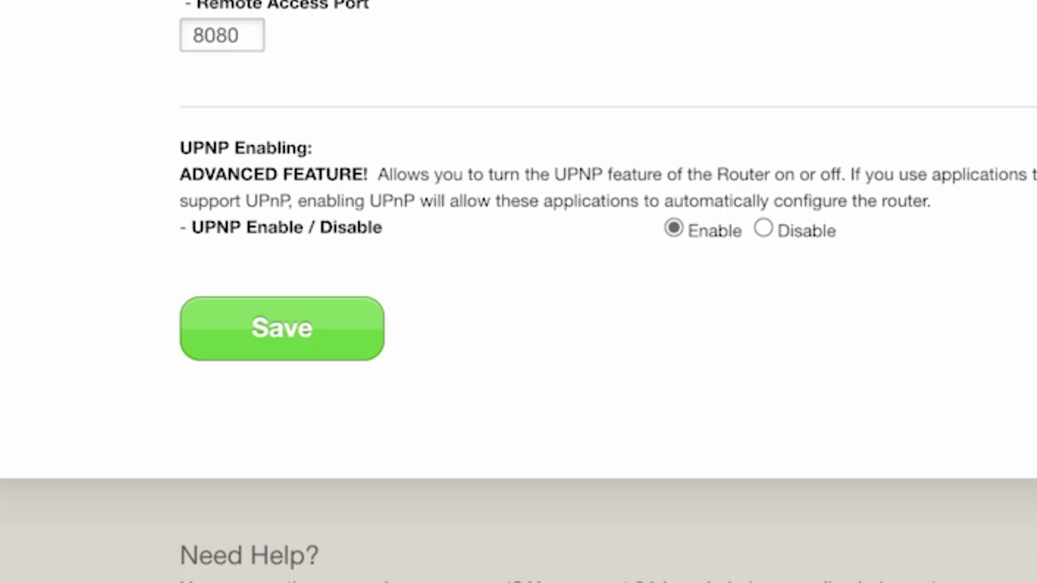
pyautogui.click(232, 331)
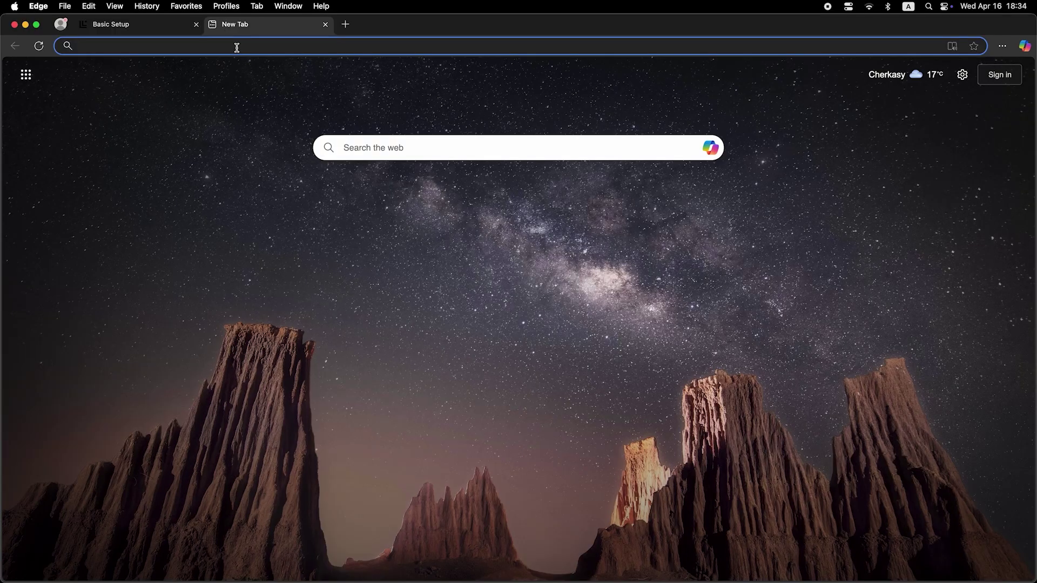
# Step: Reload the router page from the address bar to reach the password-locked dashboard
pyautogui.click(236, 47)
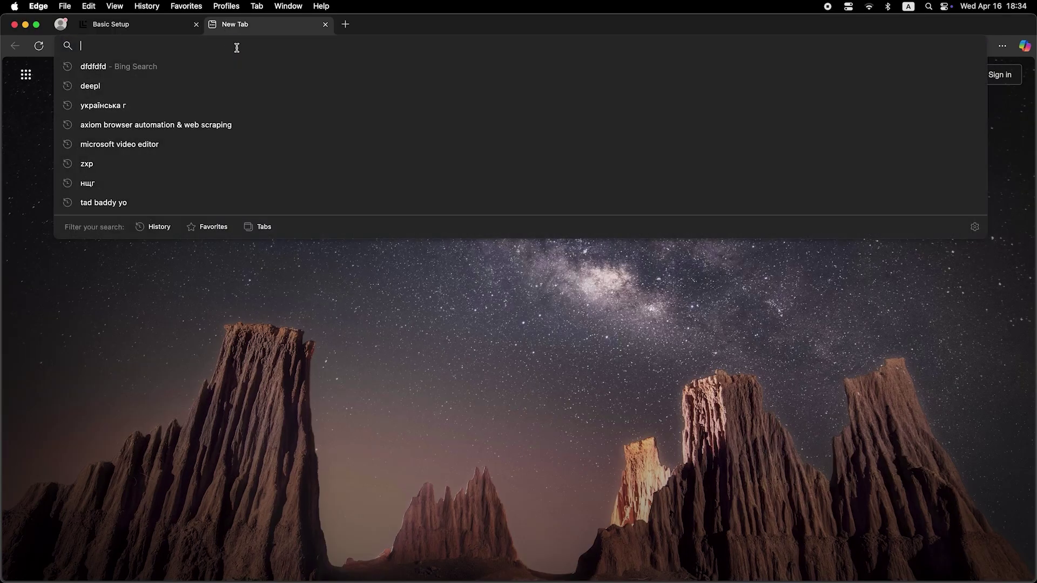
pyautogui.press('Return')
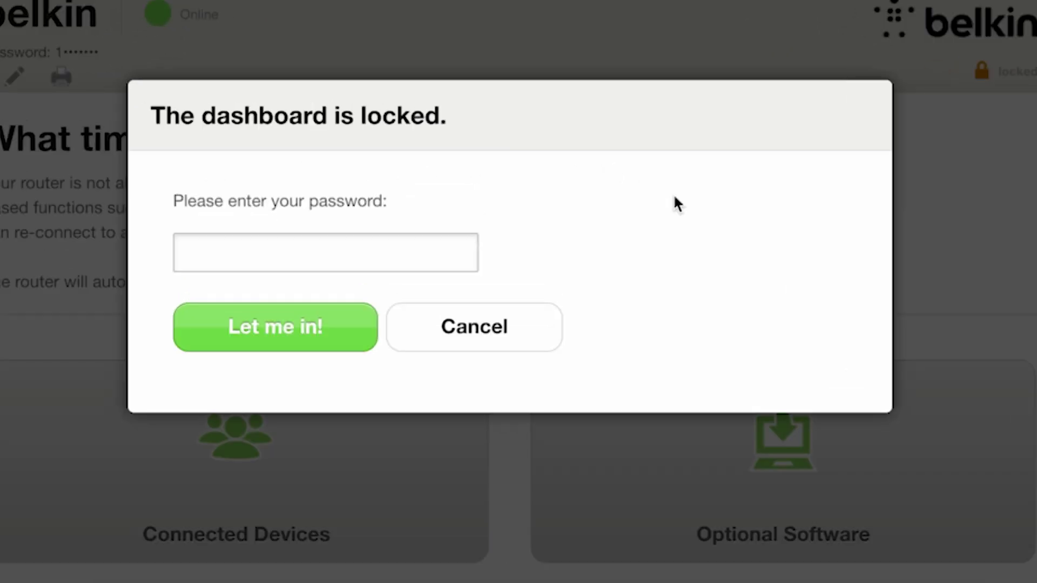
# Step: Enter the new administrator password at the dashboard prompt and submit it with 'Let me in!'
pyautogui.click(384, 241)
pyautogui.write('1••••••••')
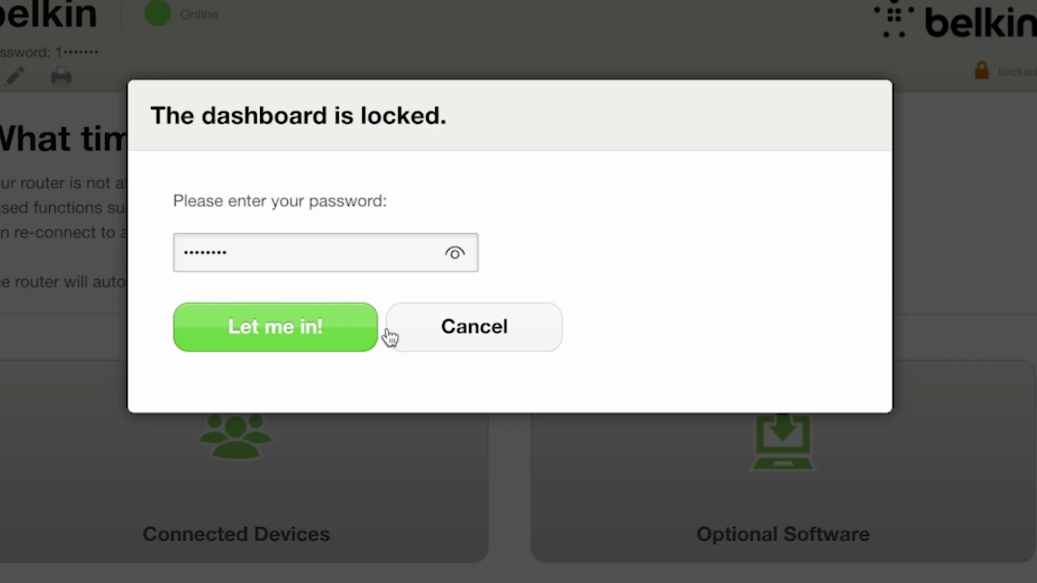
pyautogui.click(327, 327)
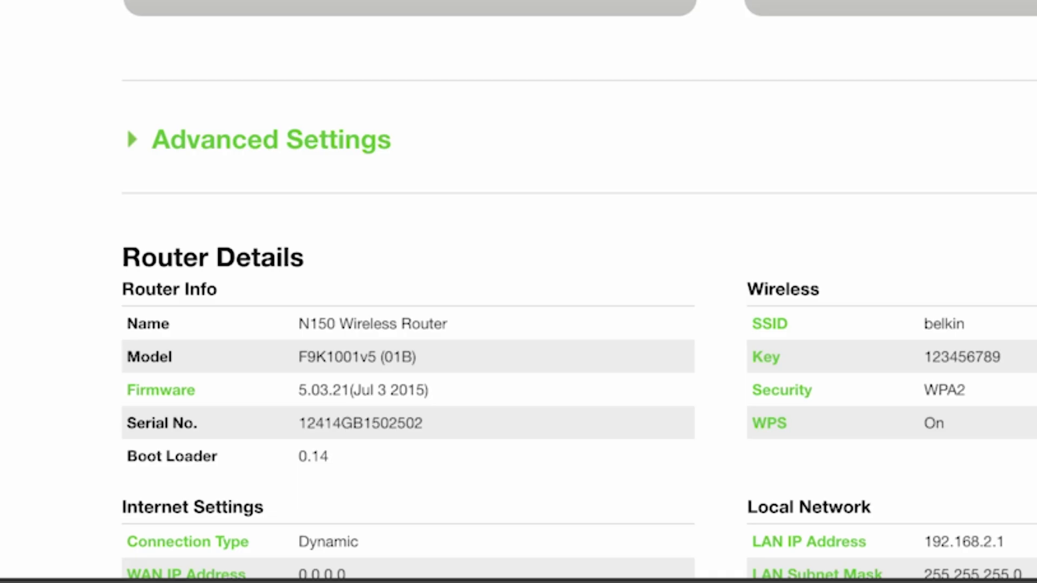
# Step: Clone the computer's MAC address into WAN Settings > MAC Address, save, and return to the dashboard
pyautogui.click(243, 156)
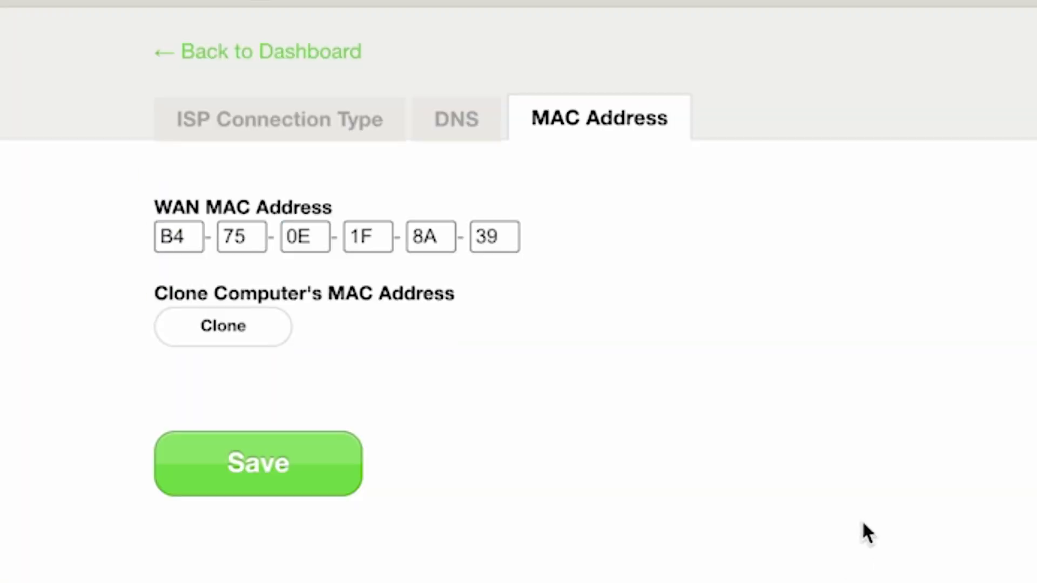
pyautogui.click(250, 326)
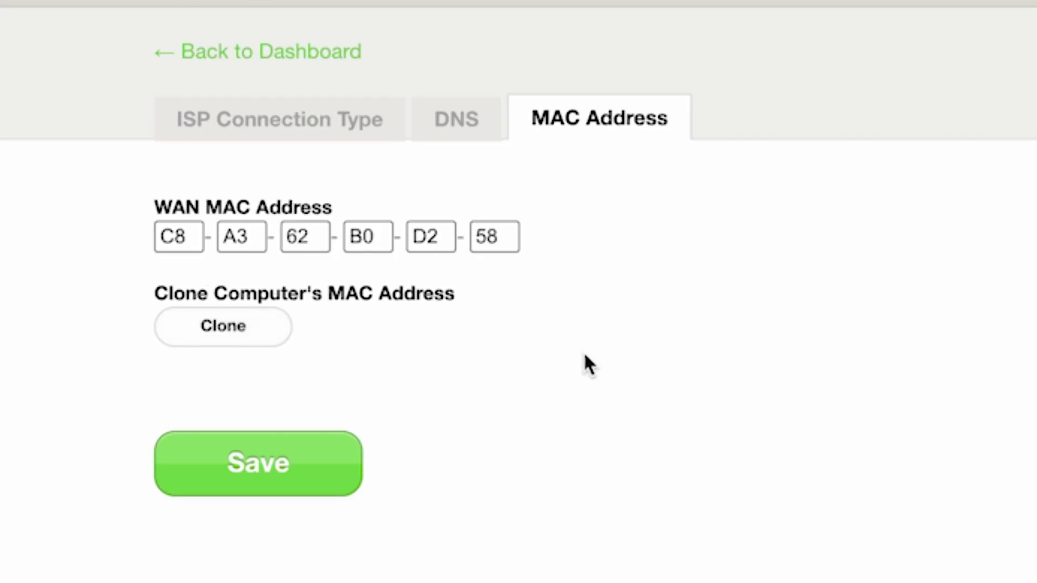
pyautogui.click(208, 475)
pyautogui.click(335, 53)
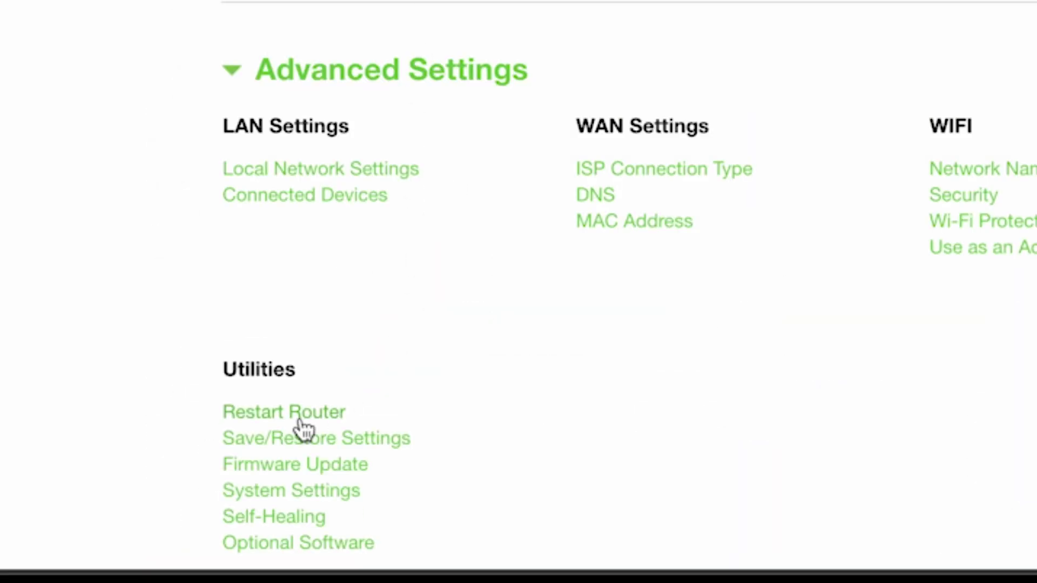
# Step: Restart the router from Utilities > Restart Router, confirming the prompt and the 20-second notice
pyautogui.click(300, 422)
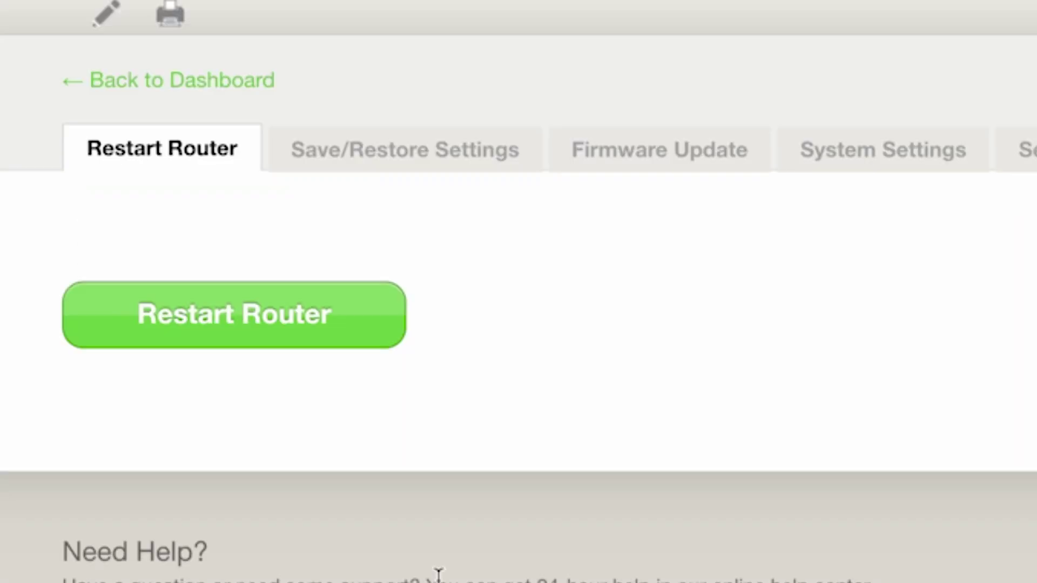
pyautogui.click(358, 317)
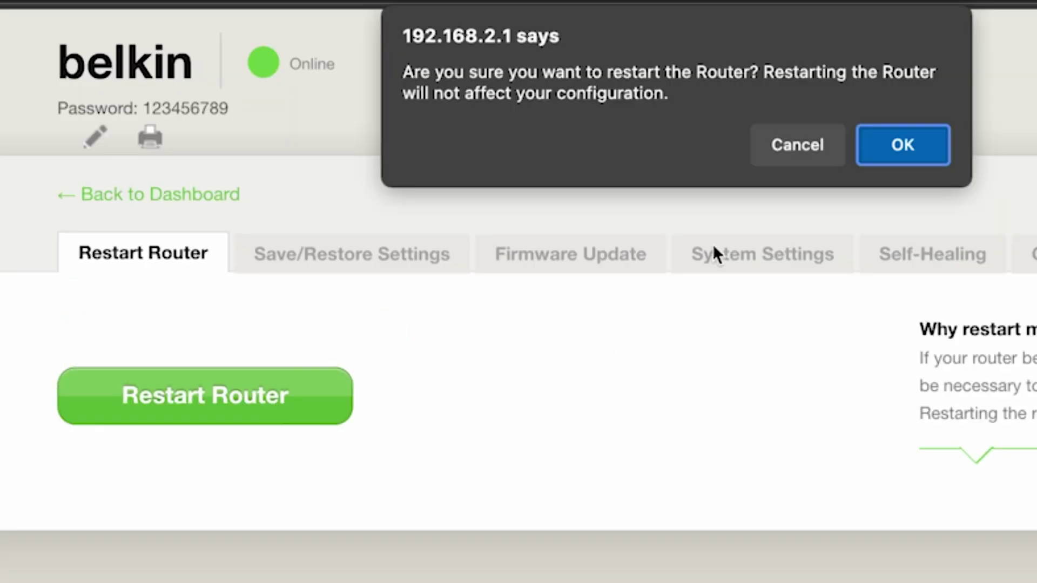
pyautogui.click(906, 142)
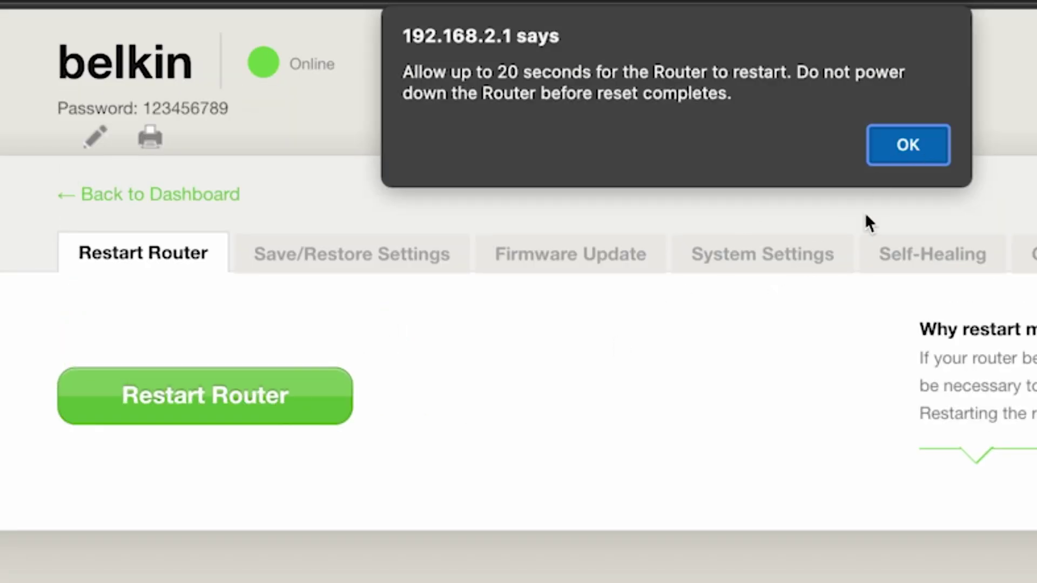
pyautogui.click(935, 145)
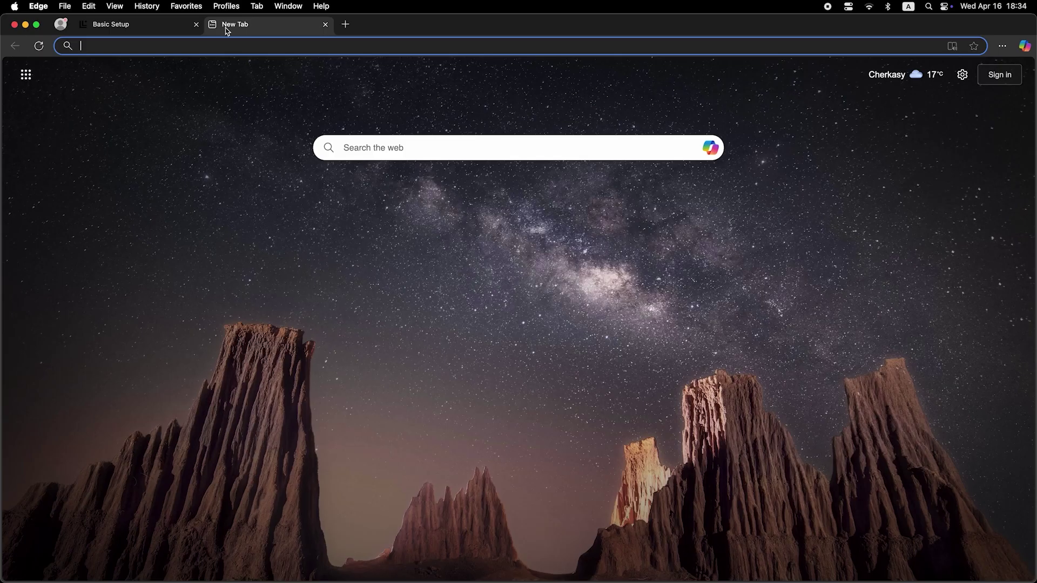
# Step: Reload the dashboard after the restart and collapse Advanced Settings to reveal Router Details
pyautogui.click(236, 48)
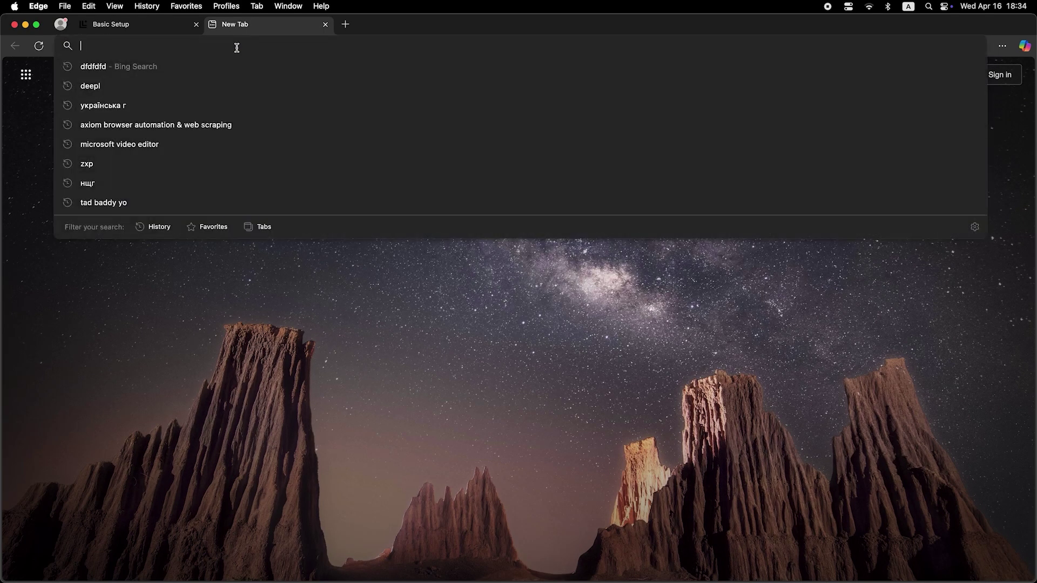
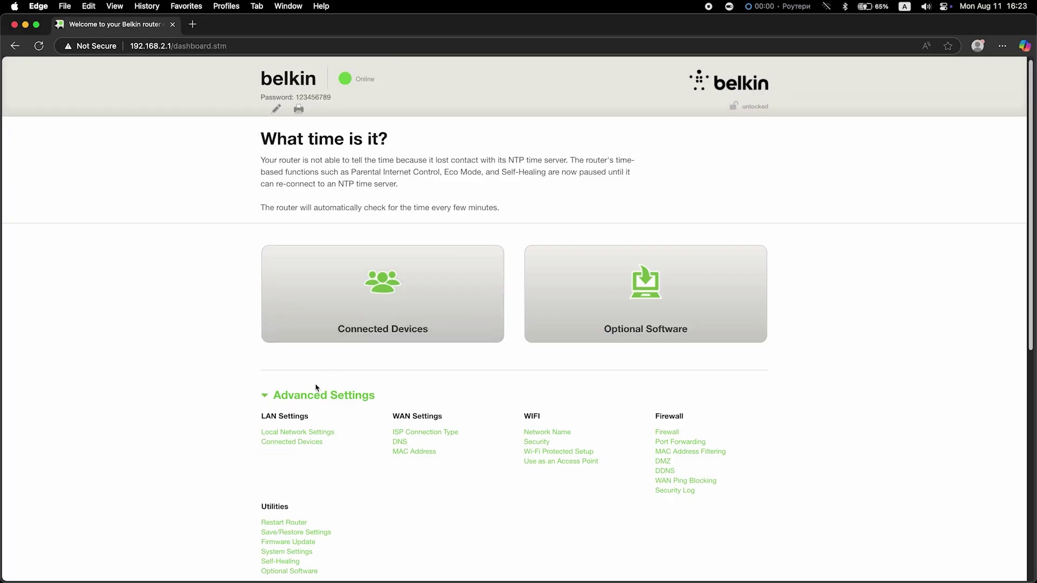
pyautogui.click(302, 398)
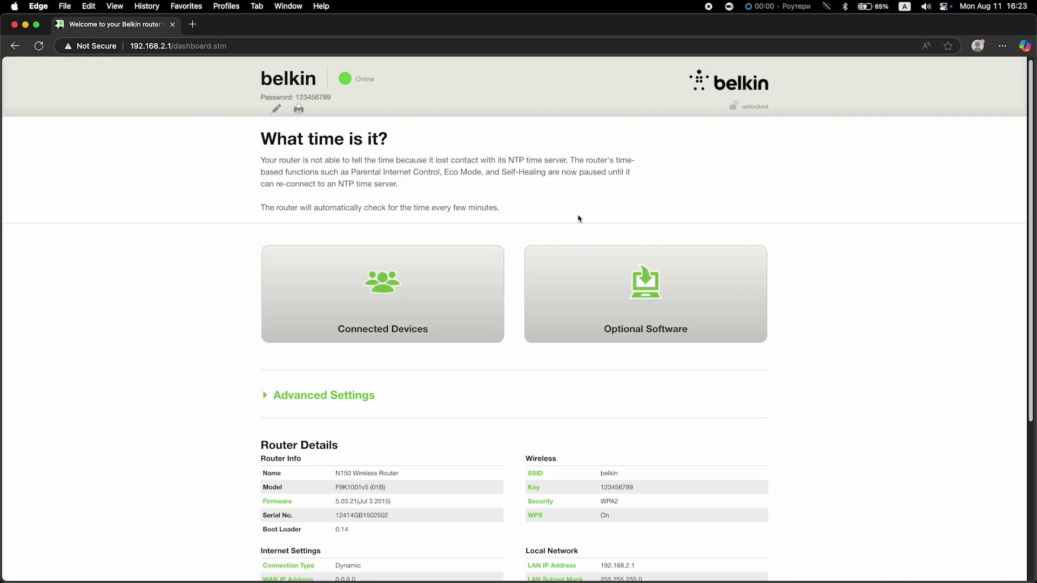